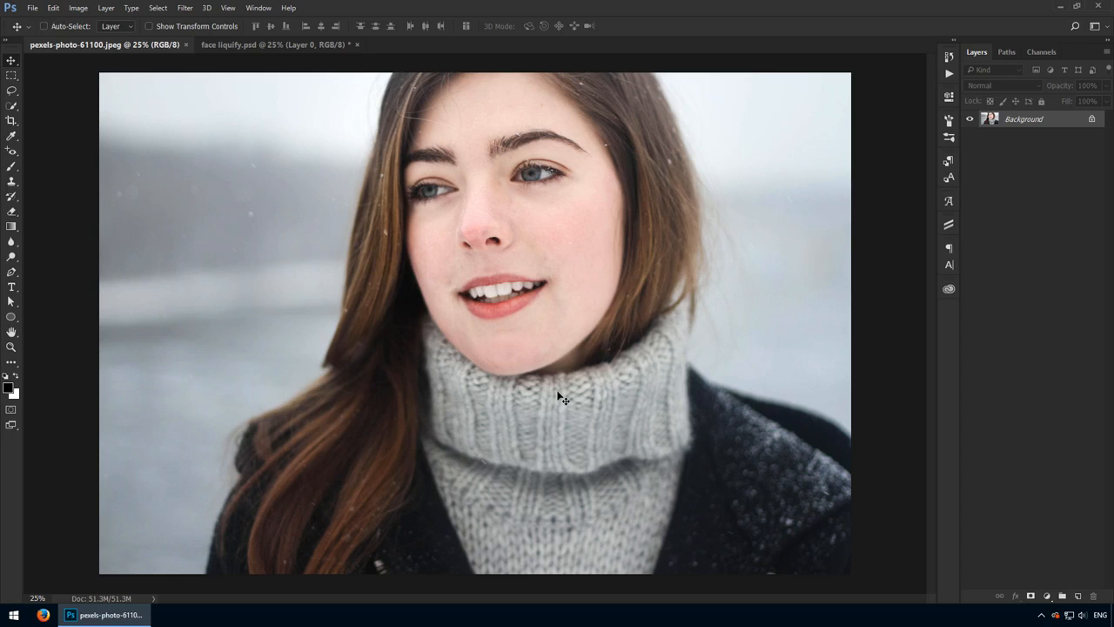
Compare the original portrait with the retouched version in face liquify.psd, returning to pexels-photo-61100.jpeg.
key(ctrl+Tab)
key(ctrl+Tab)
key(ctrl+Tab)
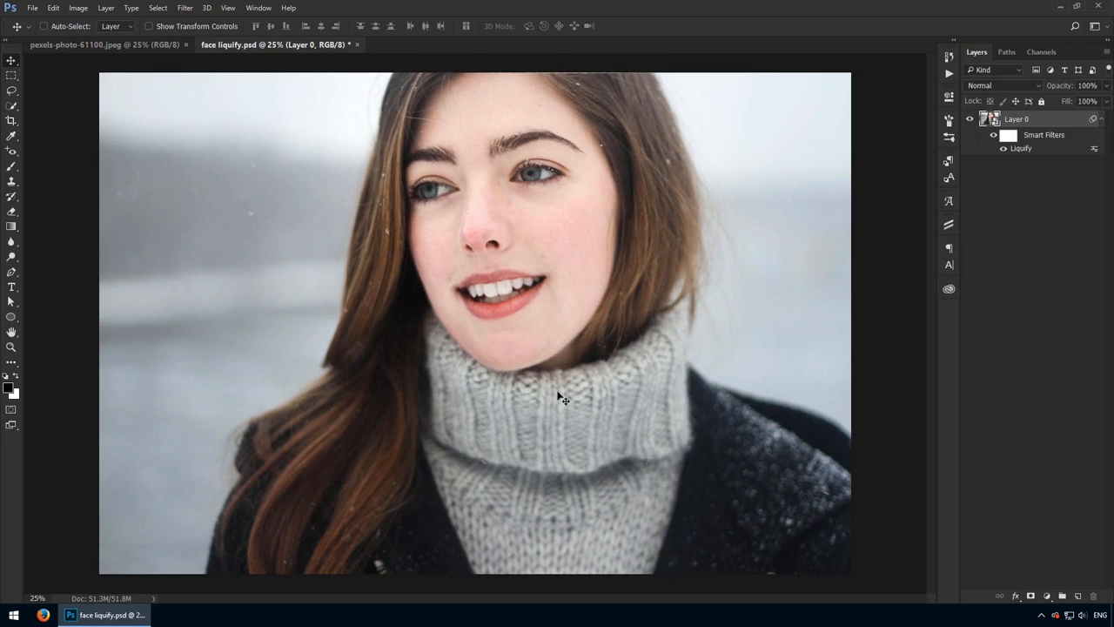
key(ctrl+Tab)
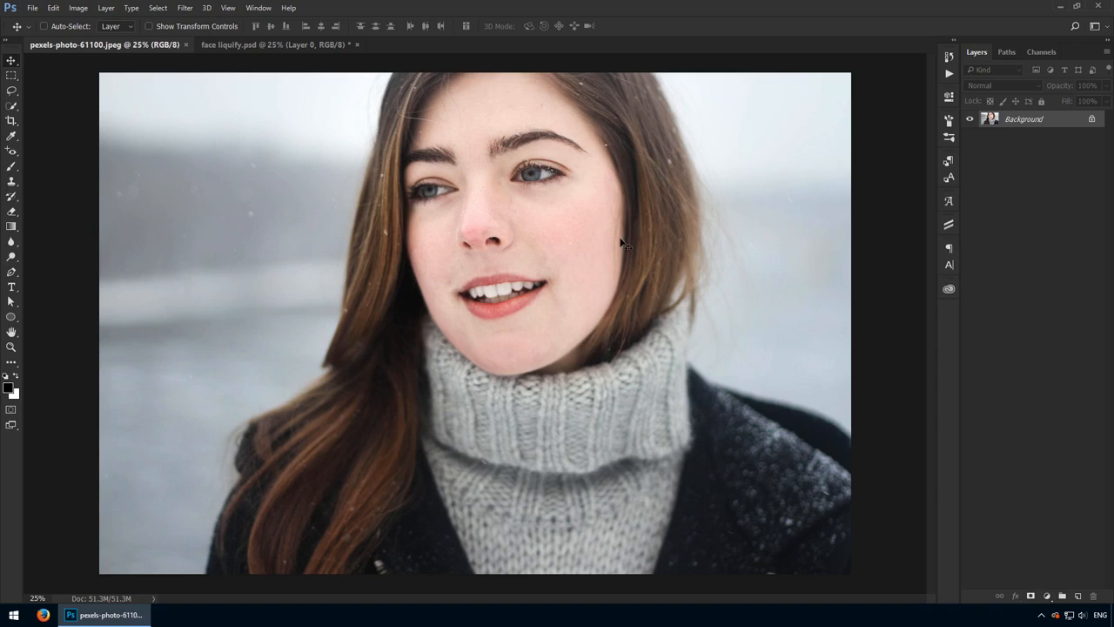
Convert the Background layer to a Smart Object and open the Liquify filter on it.
right_click(1033, 130)
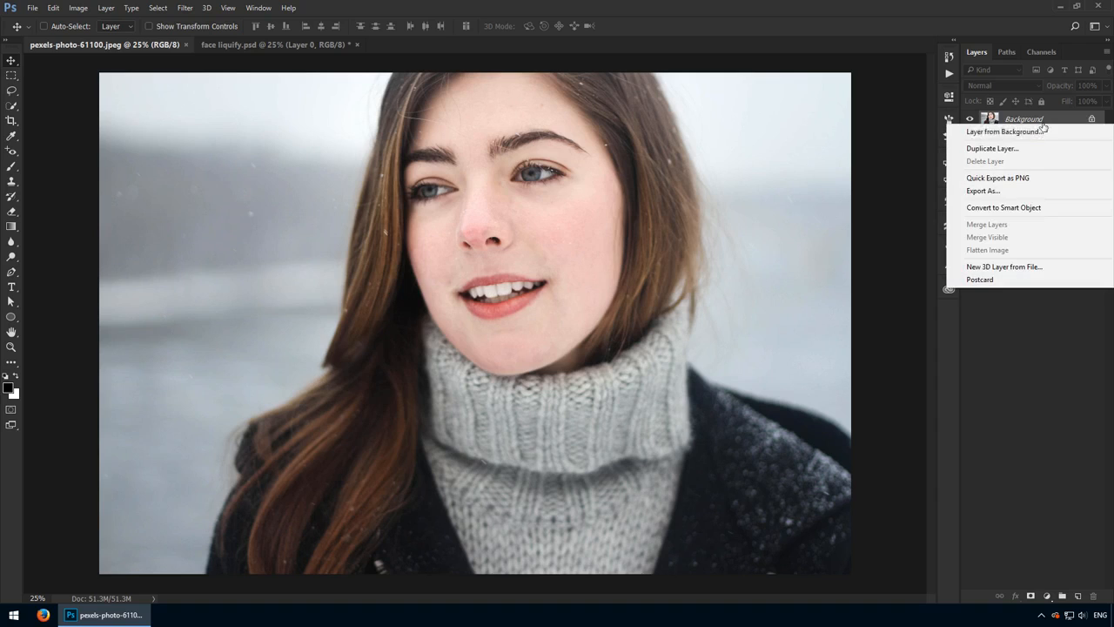
click(1017, 208)
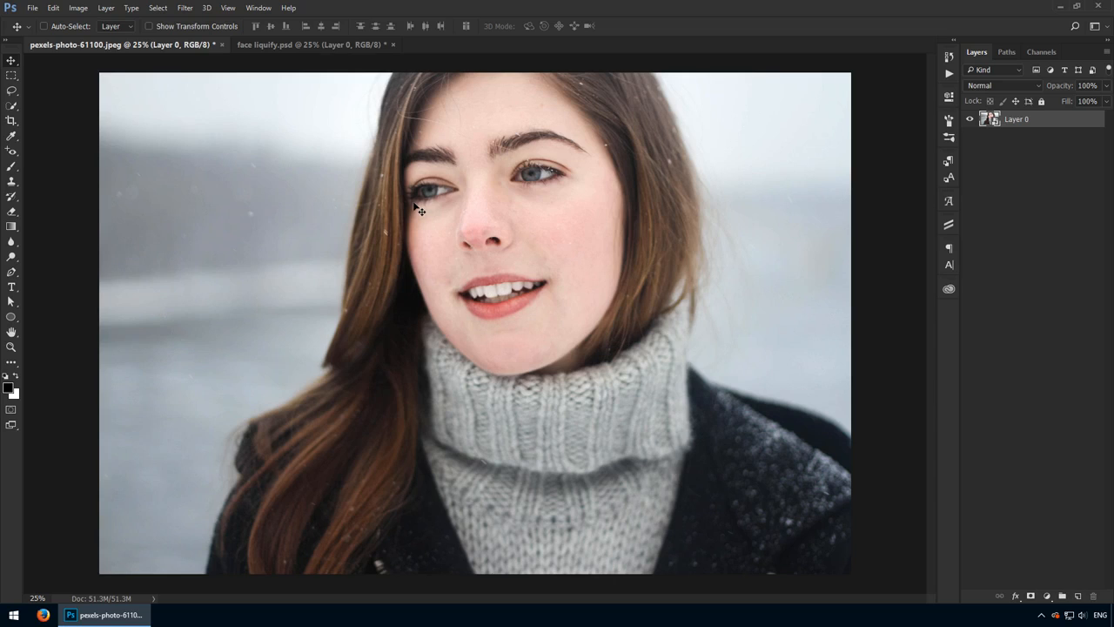
click(185, 7)
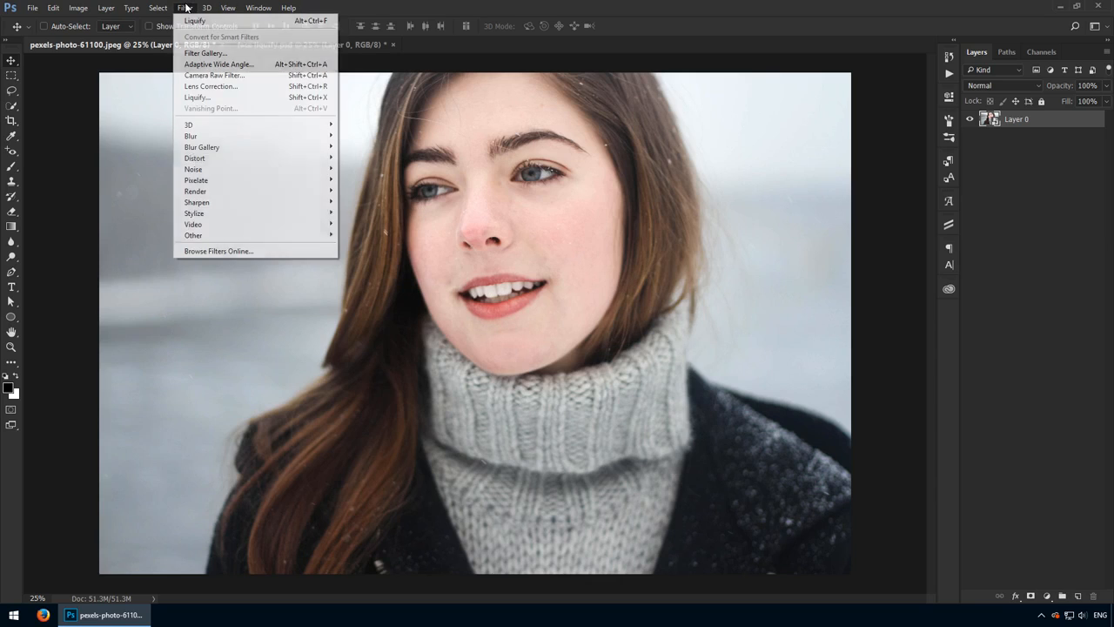
click(225, 97)
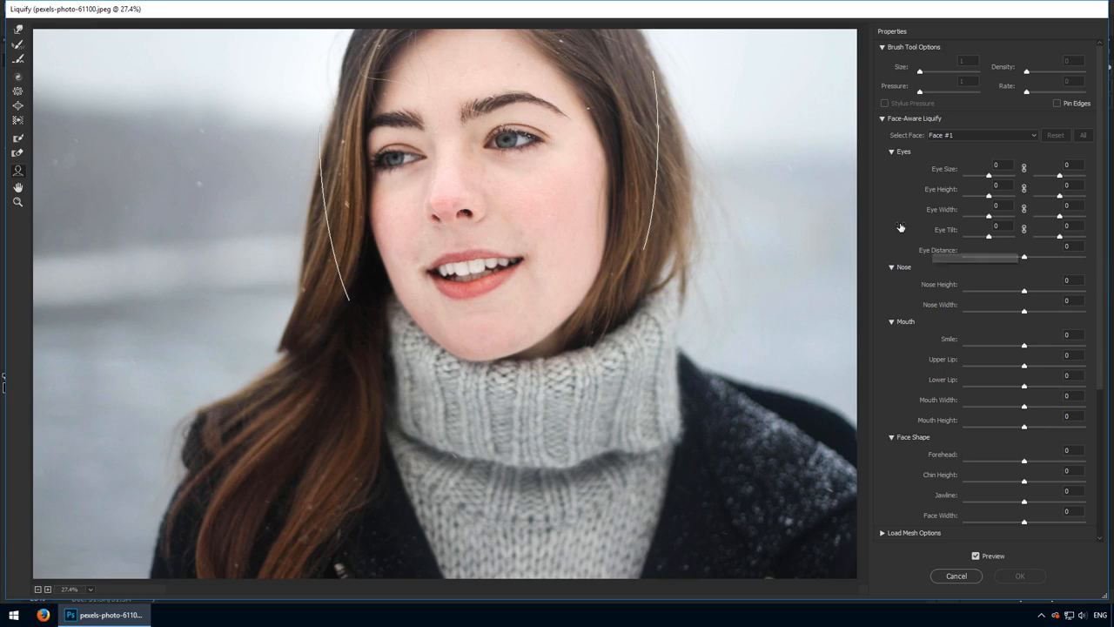
click(1001, 137)
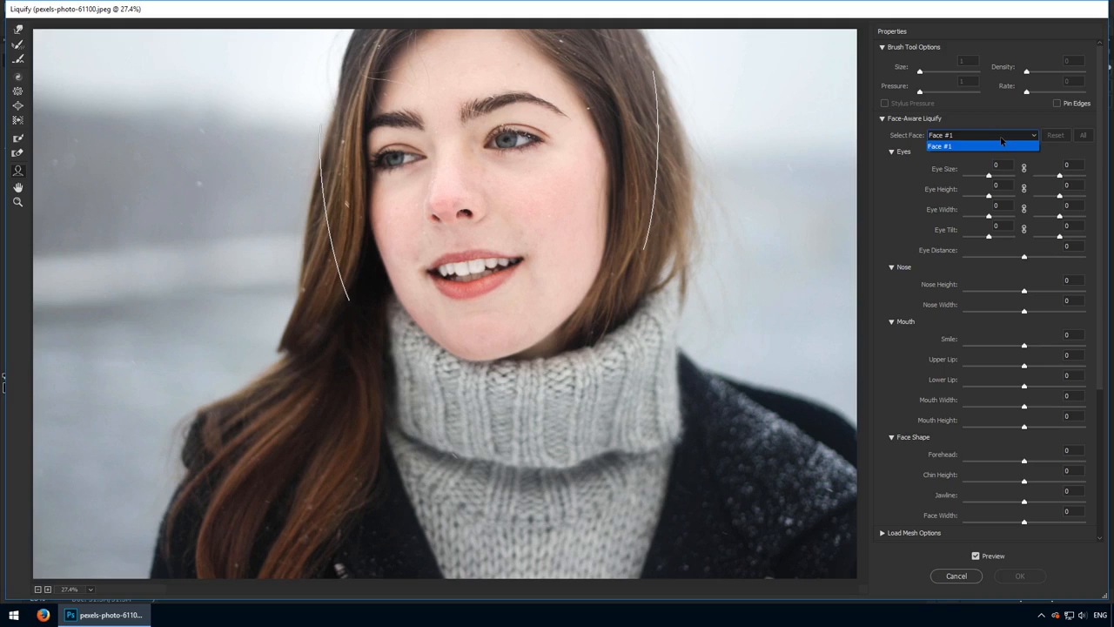
click(1001, 137)
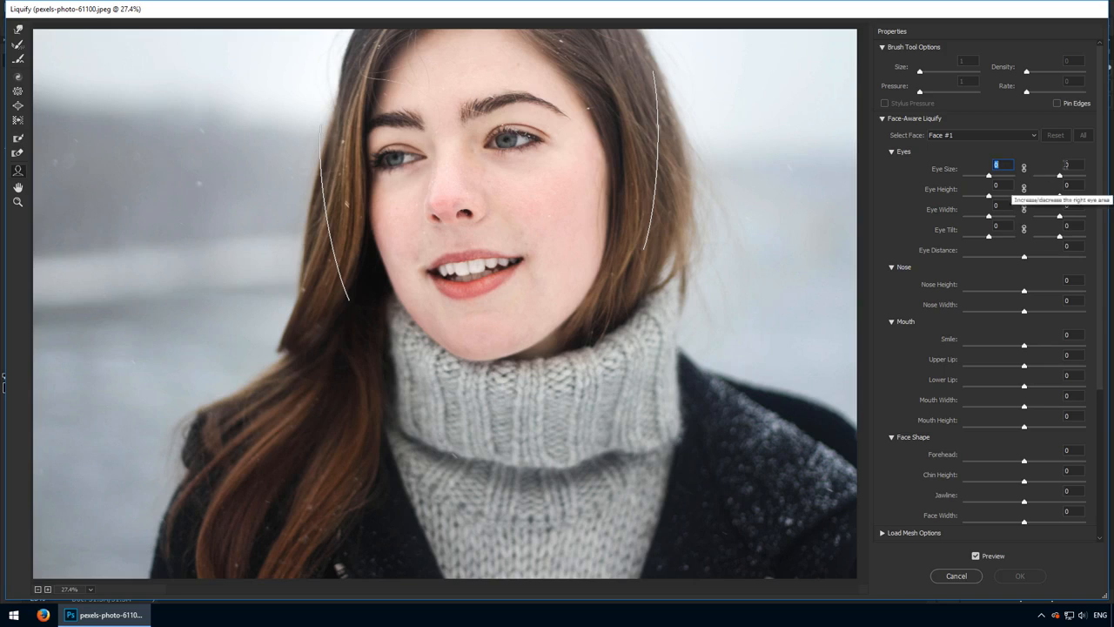
click(1071, 165)
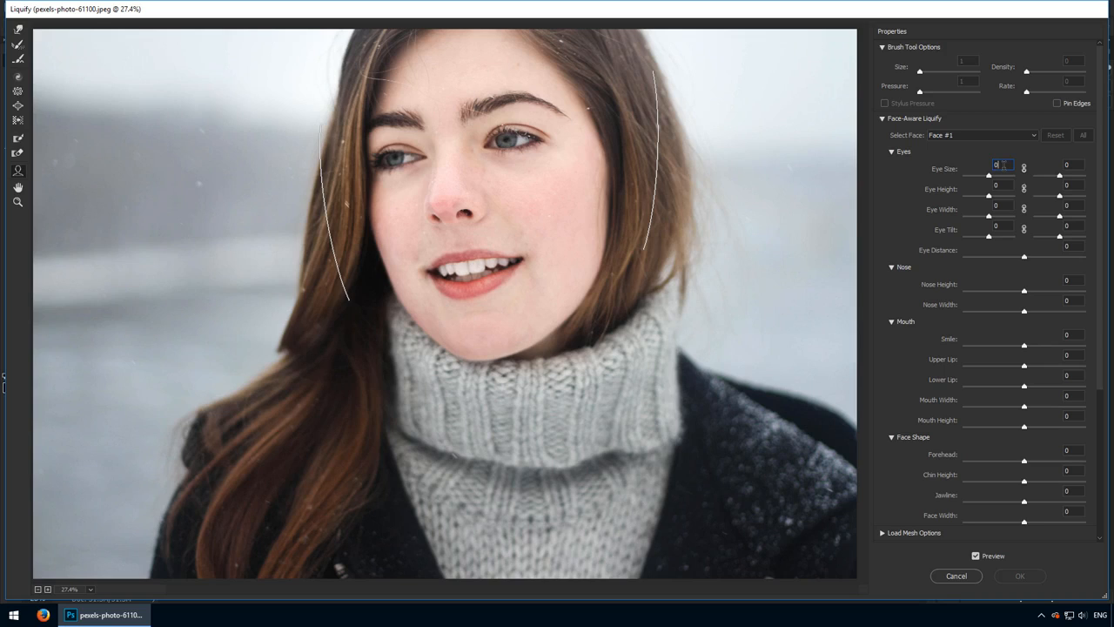
drag(991, 177, 1014, 179)
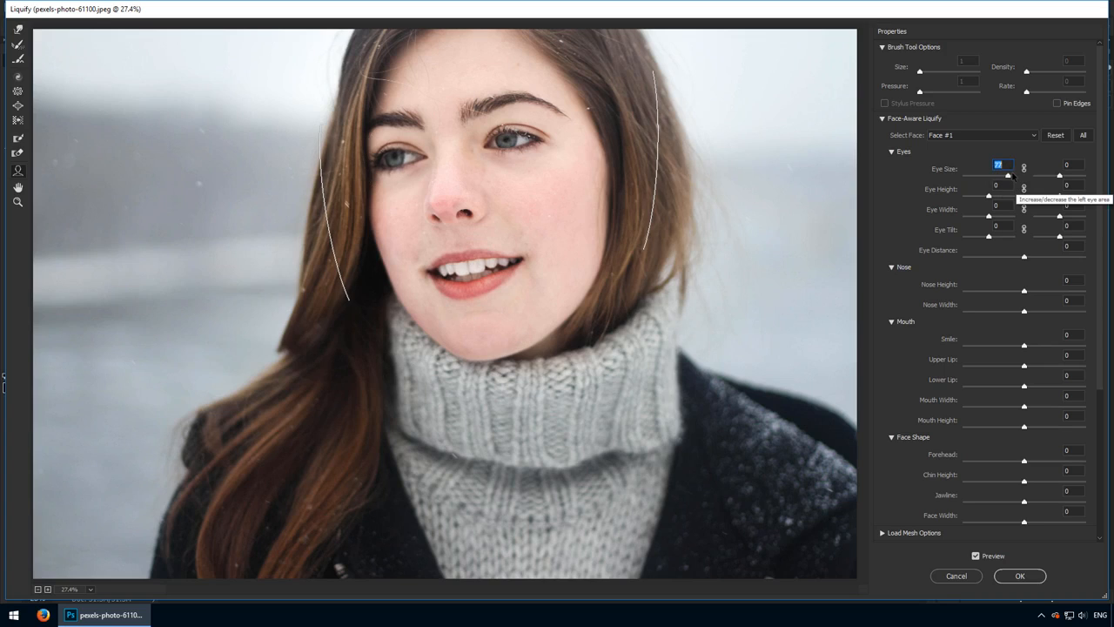
text(0)
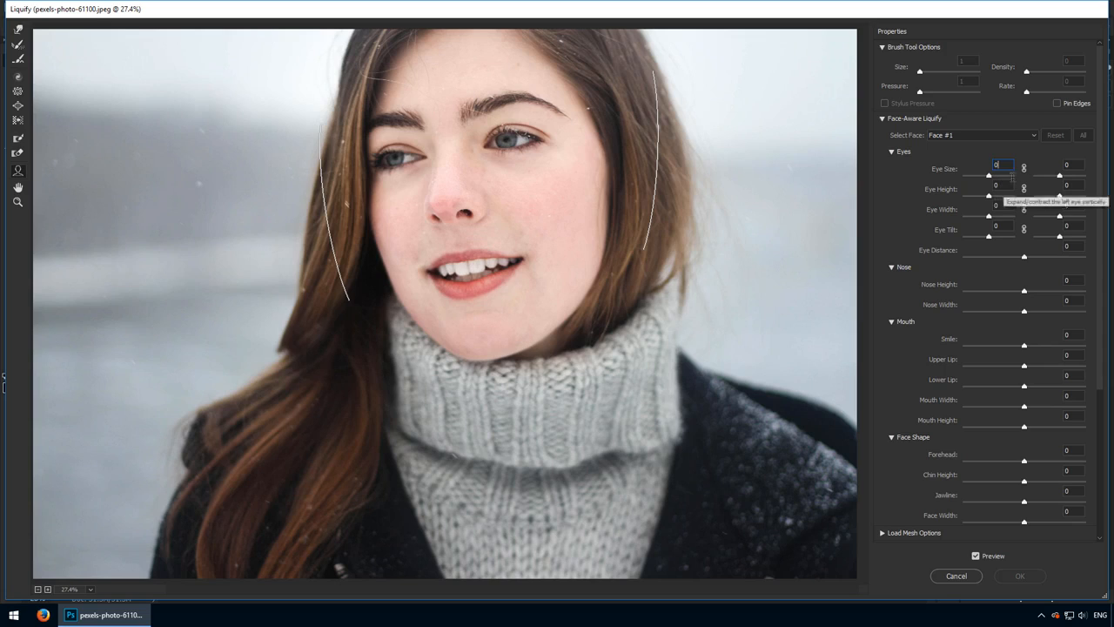
Set the left eye size to 59, and the linked height to 15 and width to 20 for both eyes, keeping the tilt at 0.
drag(989, 176, 1031, 178)
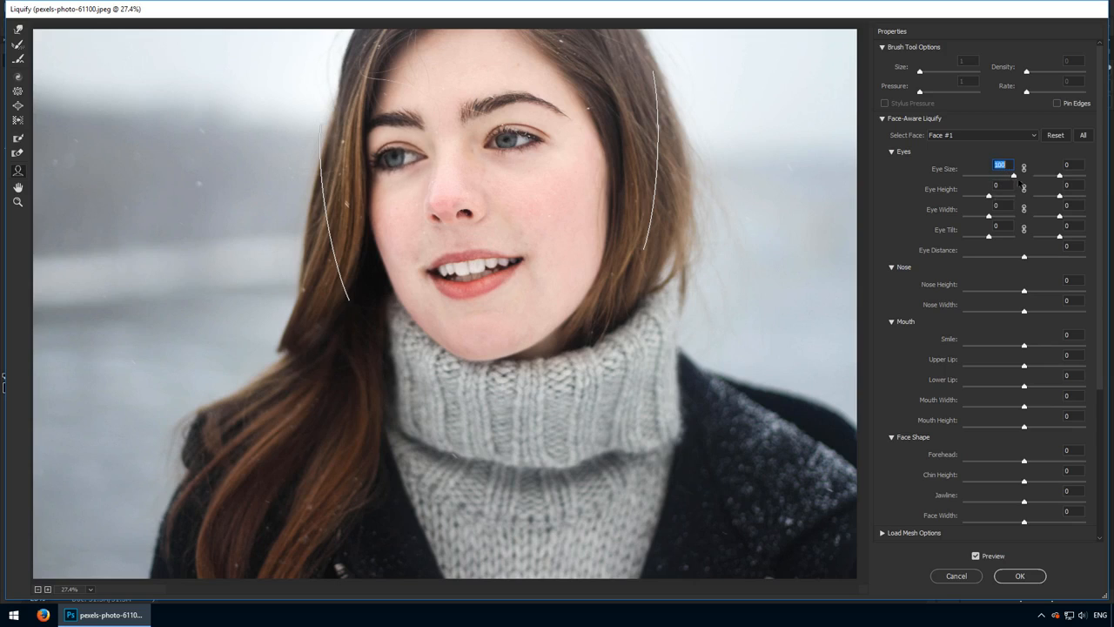
mouse_move(1015, 176)
mouse_down()
mouse_move(994, 176)
mouse_move(1005, 184)
mouse_up()
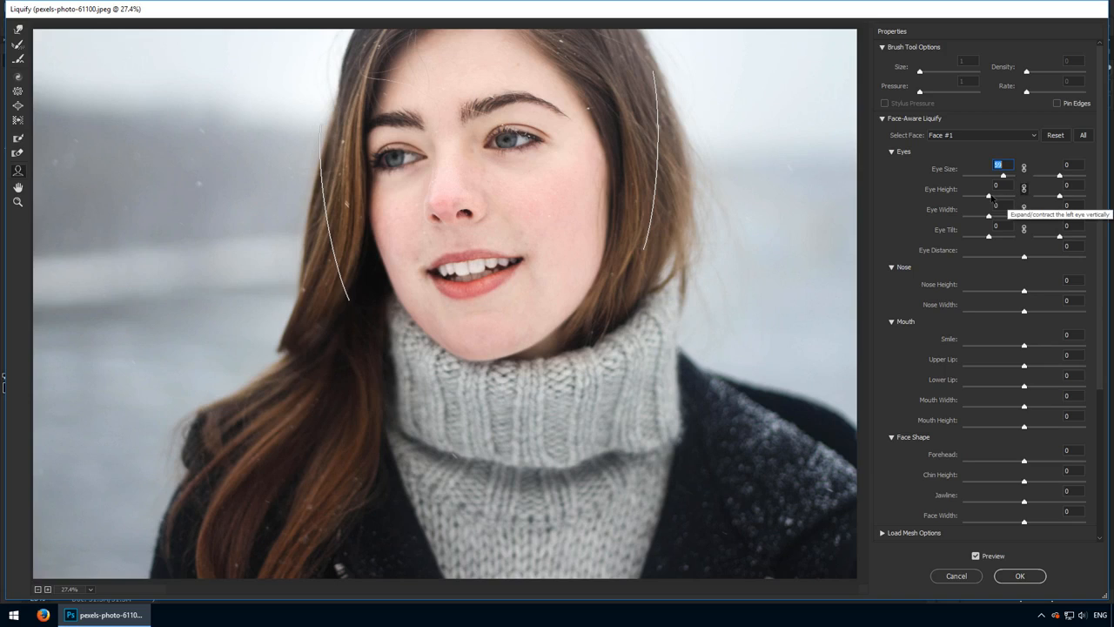
mouse_move(990, 197)
mouse_down()
mouse_move(951, 197)
mouse_move(995, 198)
mouse_up()
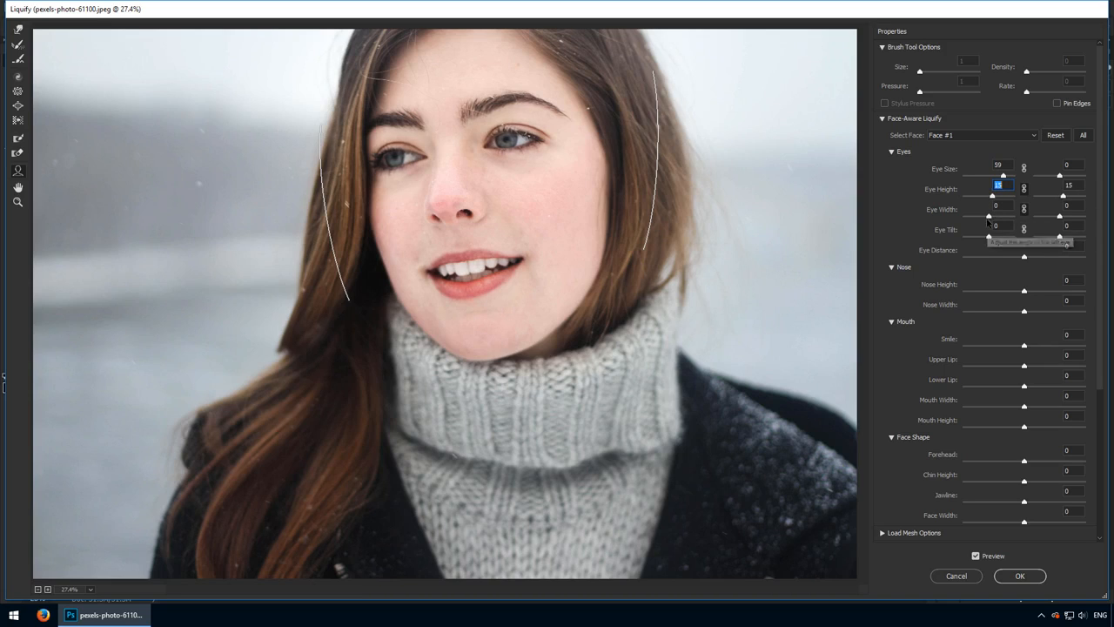
mouse_move(989, 216)
mouse_down()
mouse_move(998, 220)
mouse_move(965, 220)
mouse_move(1010, 223)
mouse_move(993, 224)
mouse_up()
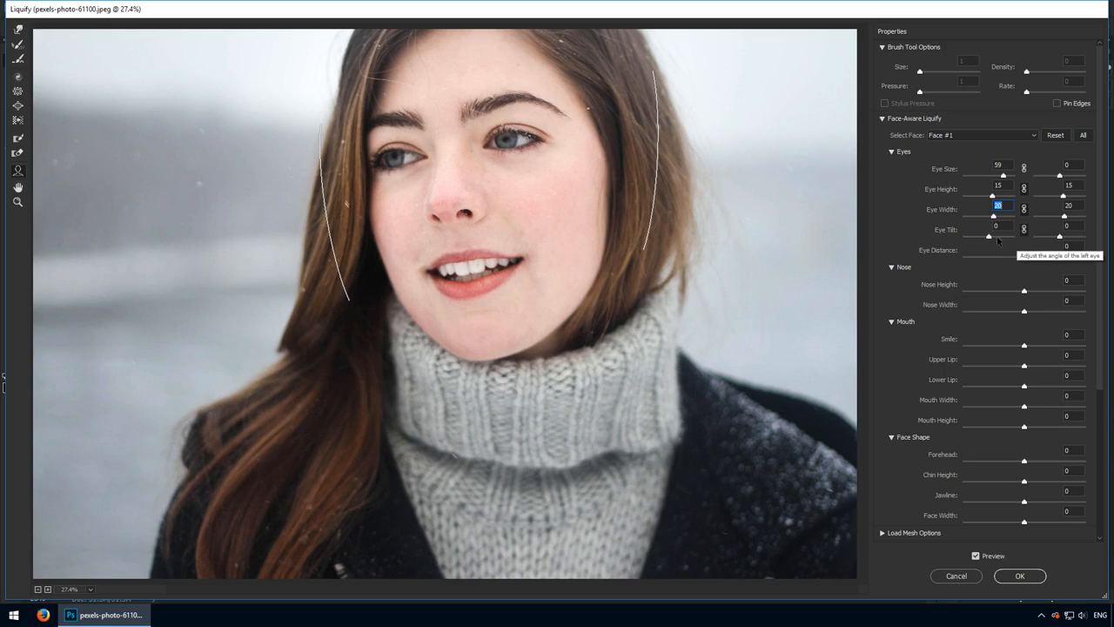
mouse_move(991, 237)
mouse_down()
mouse_move(1022, 235)
mouse_move(907, 227)
mouse_move(1049, 245)
mouse_move(990, 241)
mouse_up()
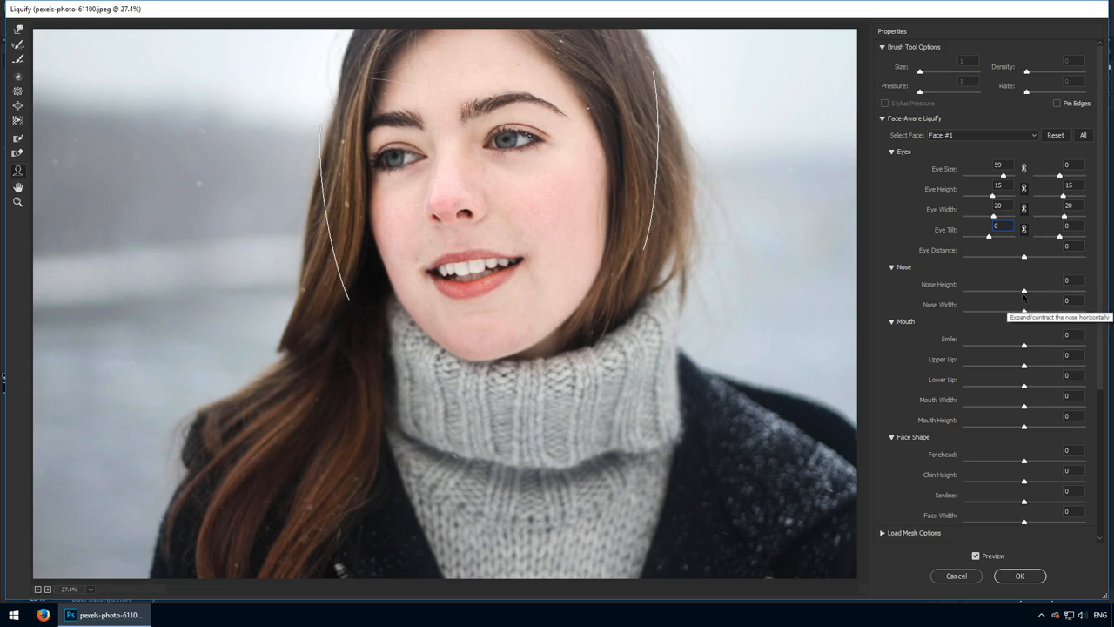
Set the nose height to -29 and nose width to -52, and compare the result with the preview off and on.
drag(1025, 292, 996, 315)
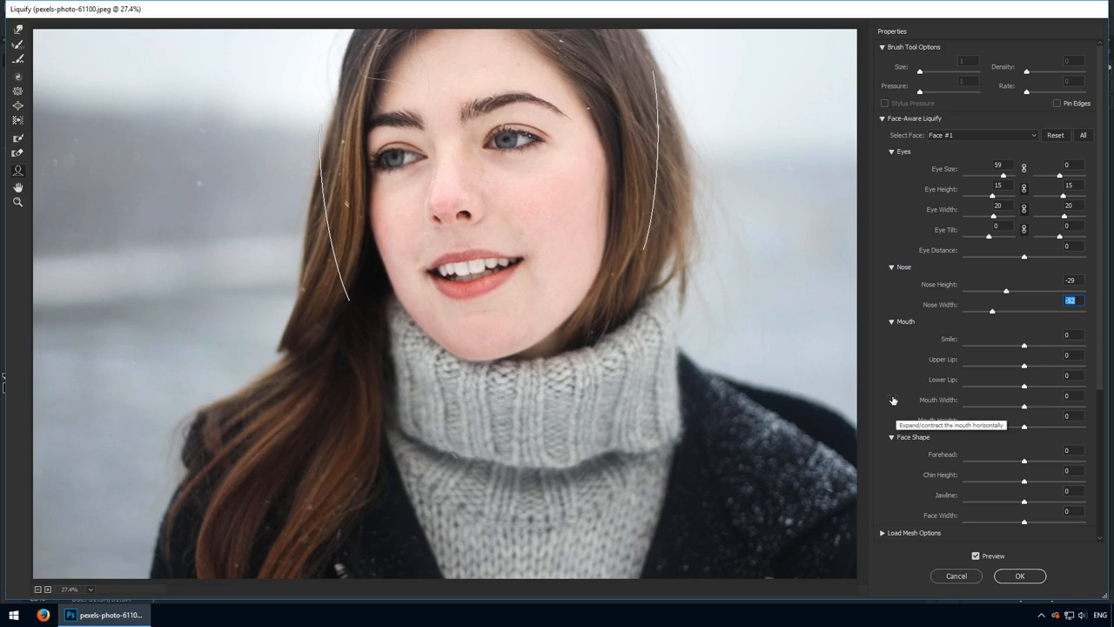
key(p)
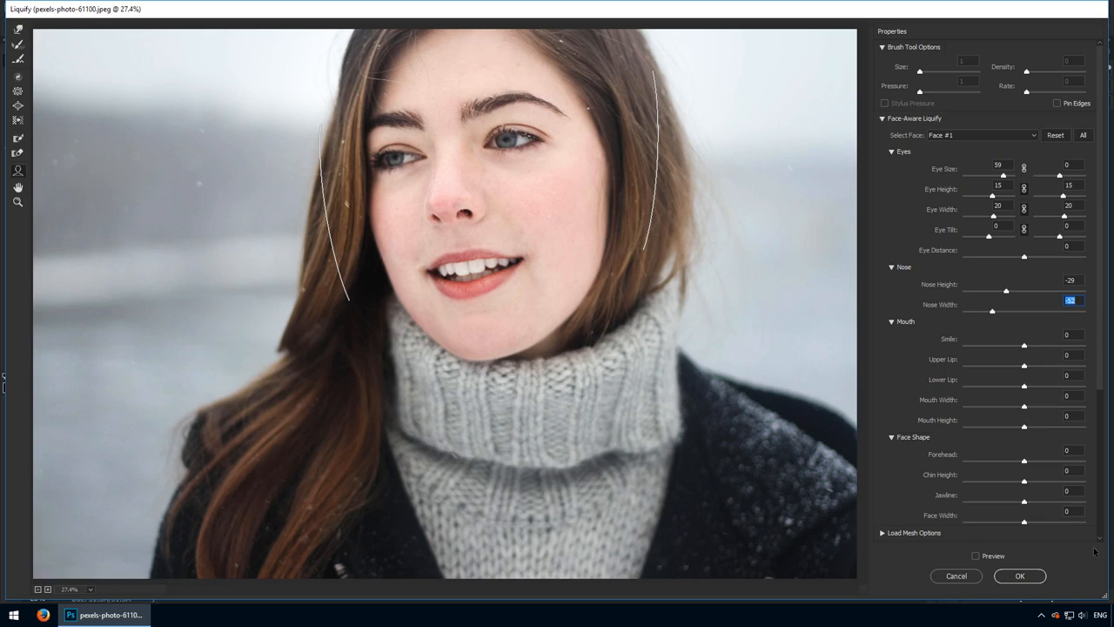
key(p)
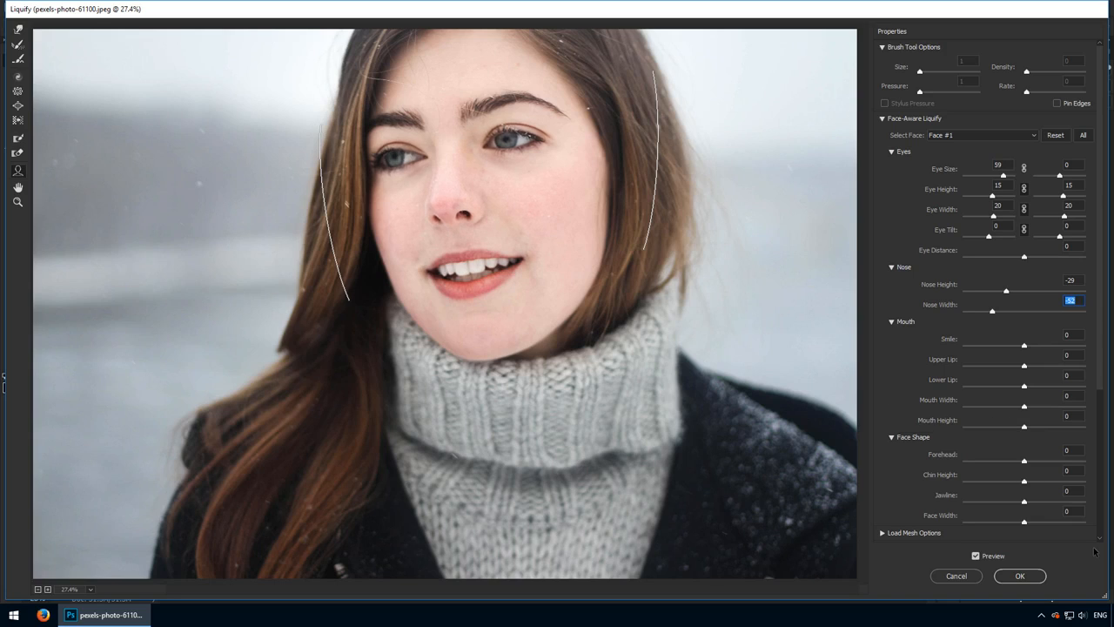
key(p)
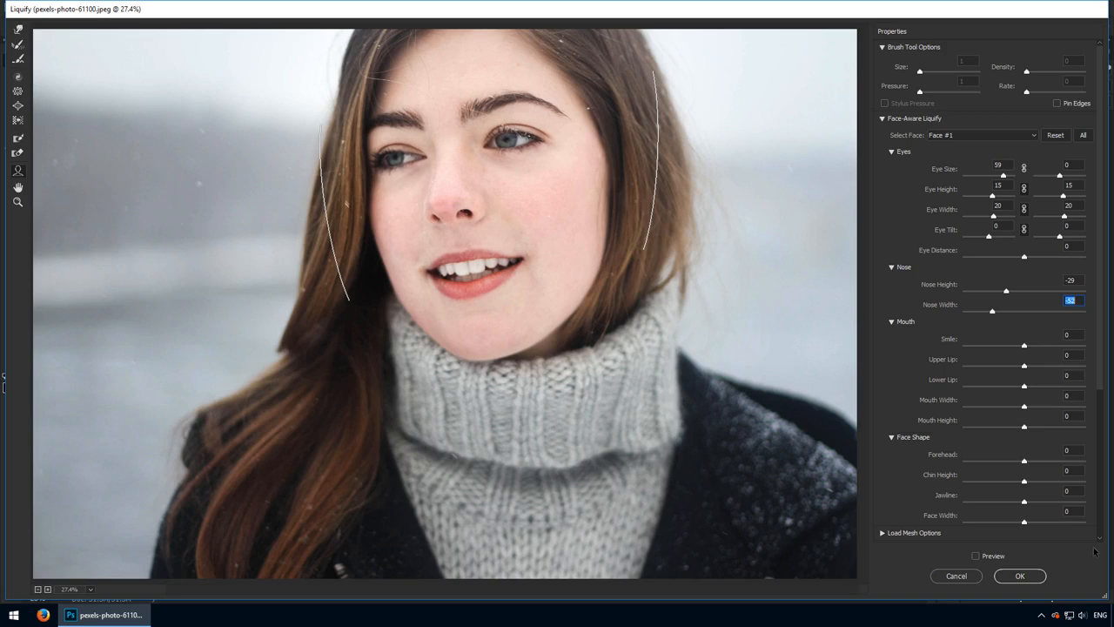
key(p)
key(p)
key(p)
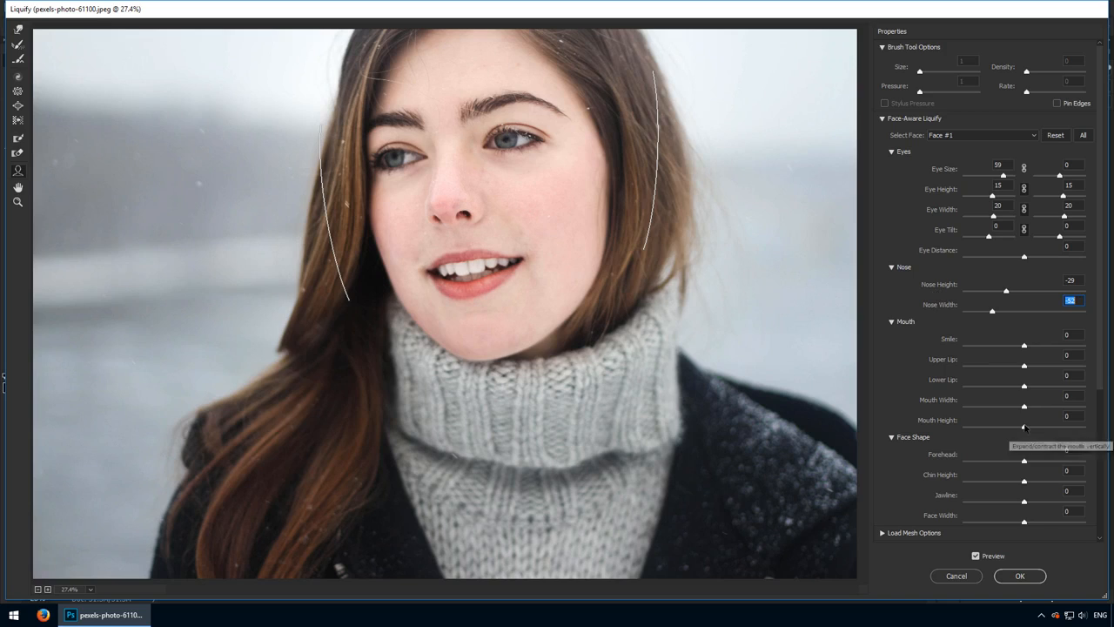
Raise the mouth's smile value to 51 and the upper lip value to 55.
click(1071, 335)
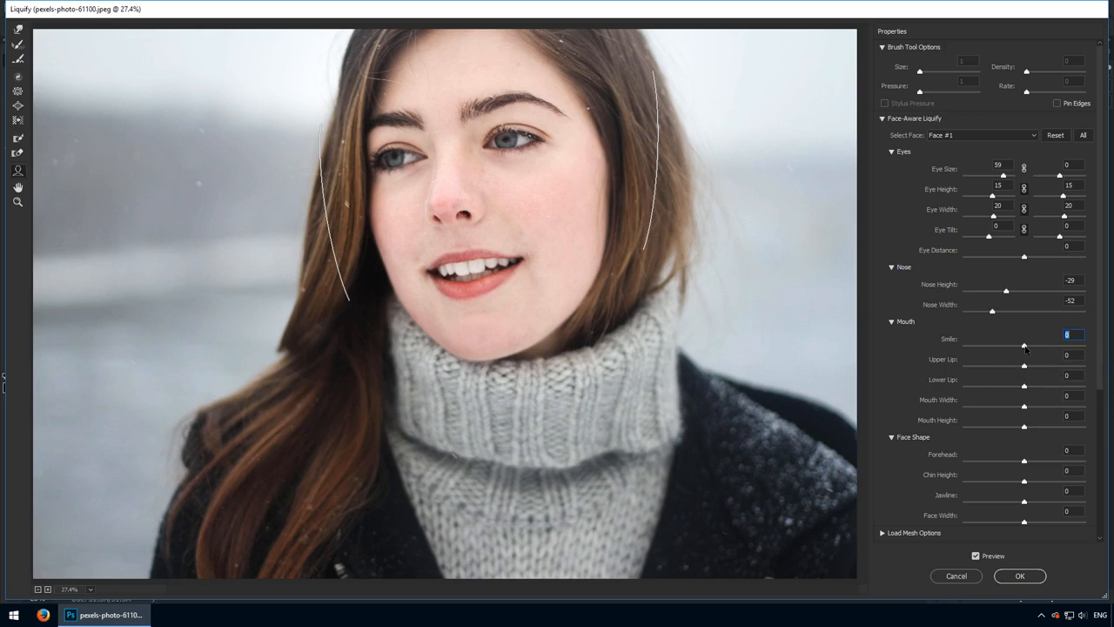
drag(1025, 347, 1048, 353)
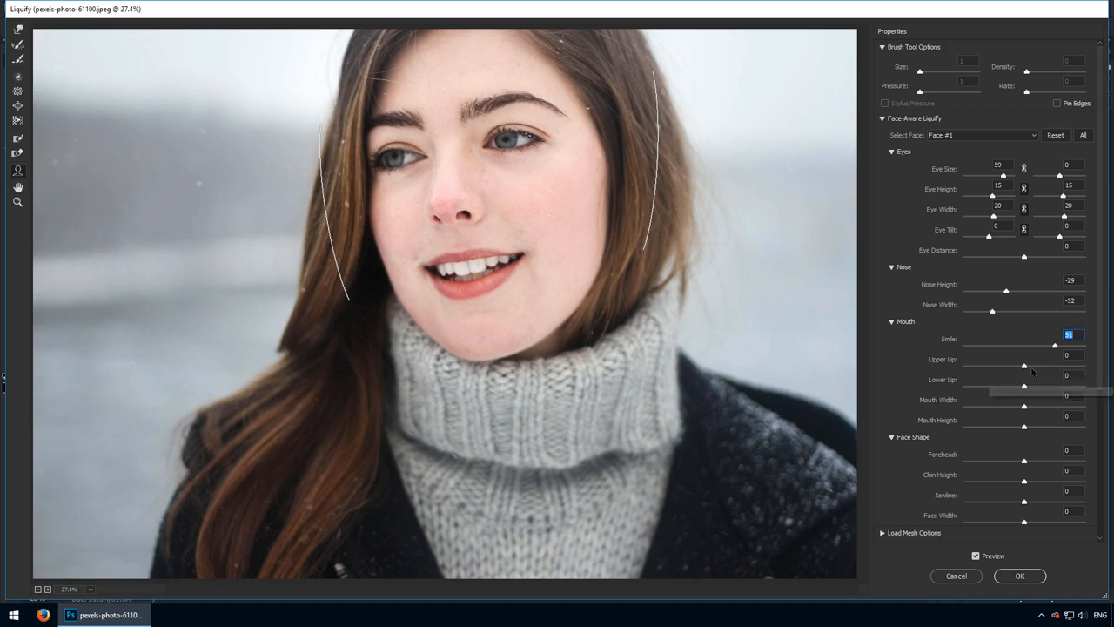
drag(1025, 367, 1057, 373)
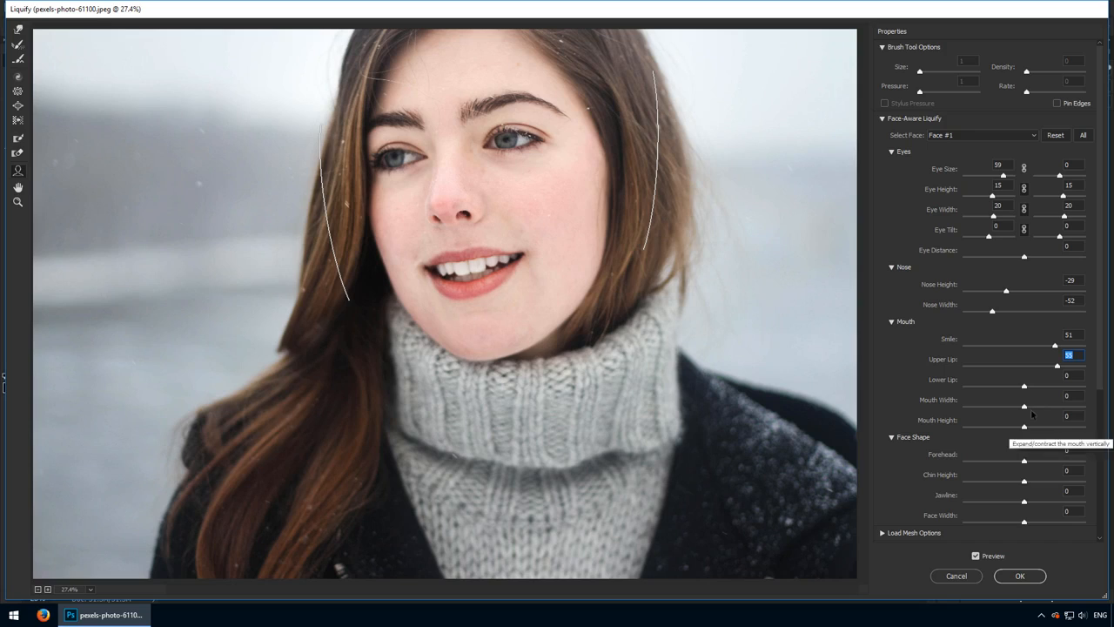
Set the mouth width to 49 and mouth height to 50, and compare the face with the preview off and on.
drag(1025, 406, 1054, 426)
key(p)
key(p)
key(p)
key(p)
key(p)
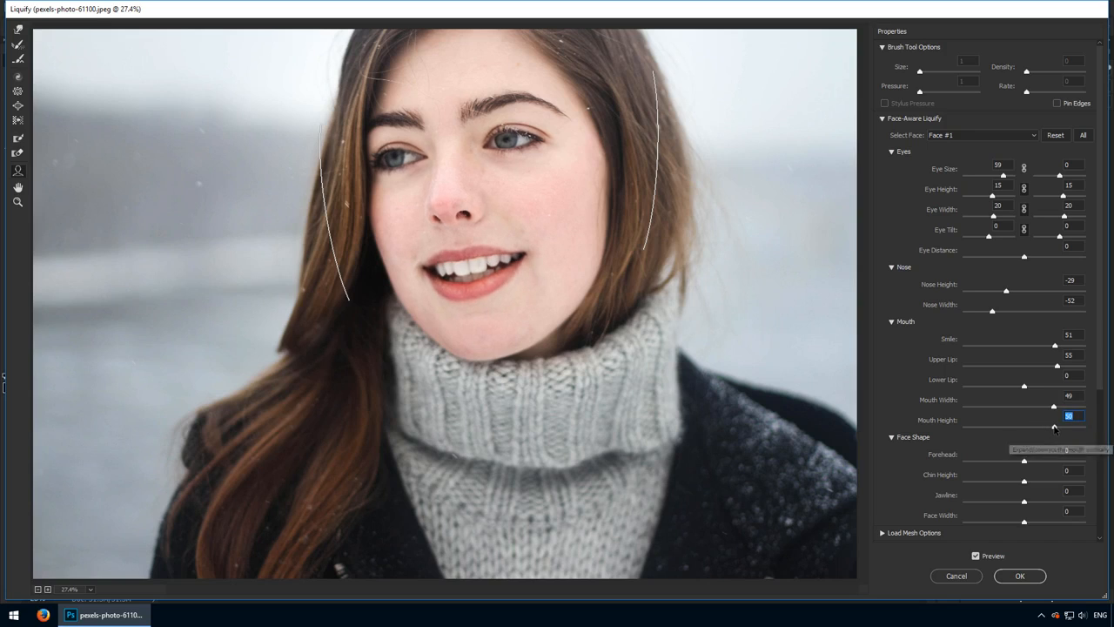
key(p)
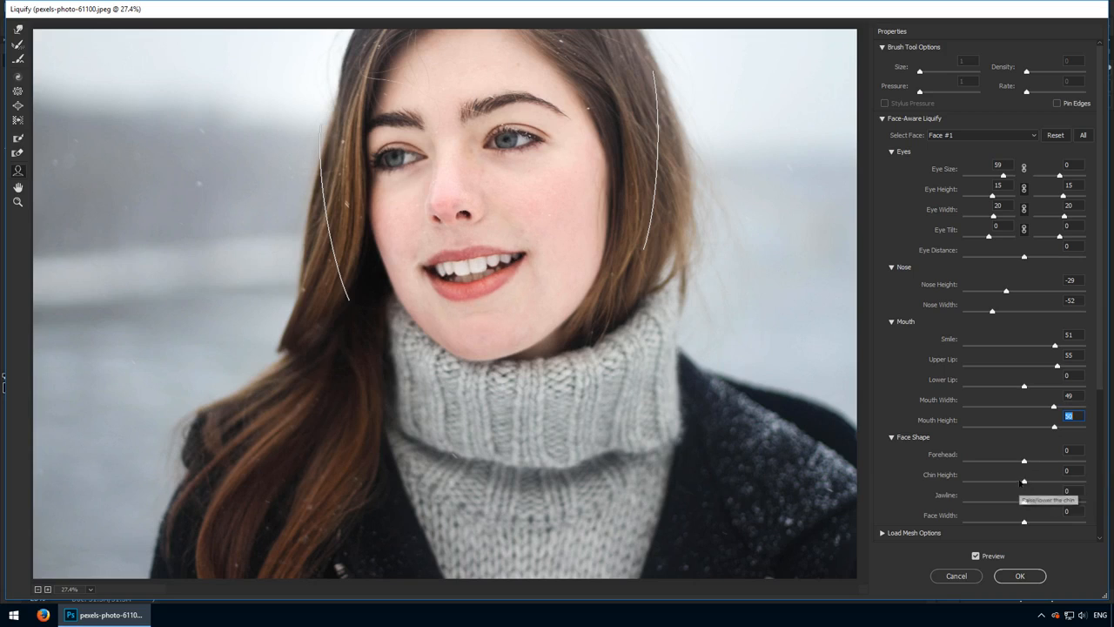
Set the face shape to chin height 24, jawline -50 and face width -67, and apply the Liquify filter.
drag(1024, 481, 1038, 484)
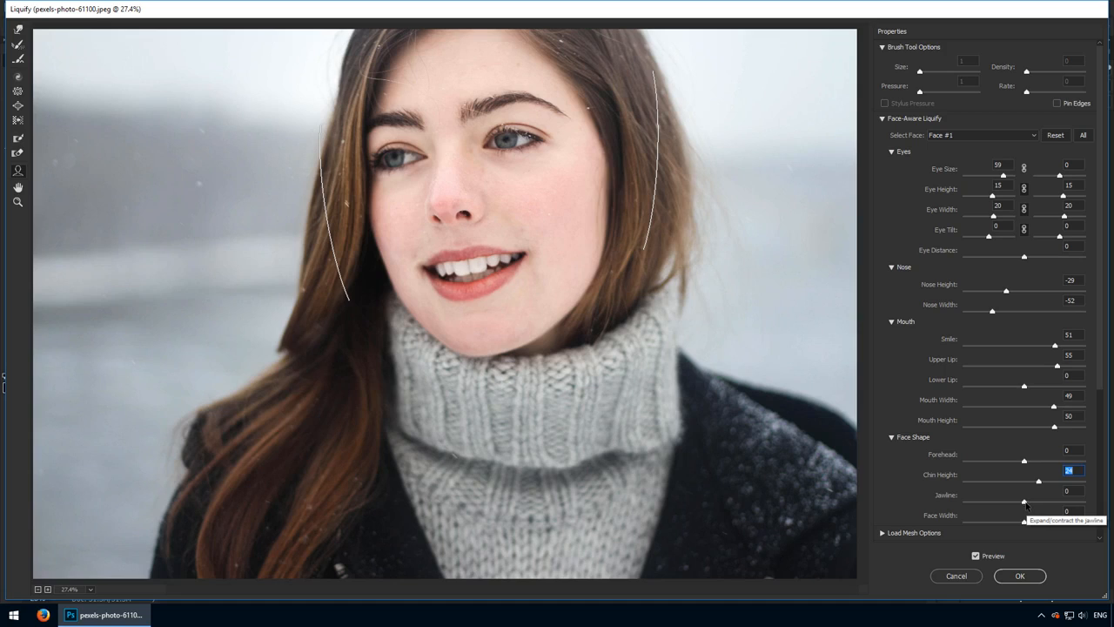
drag(1026, 505, 983, 522)
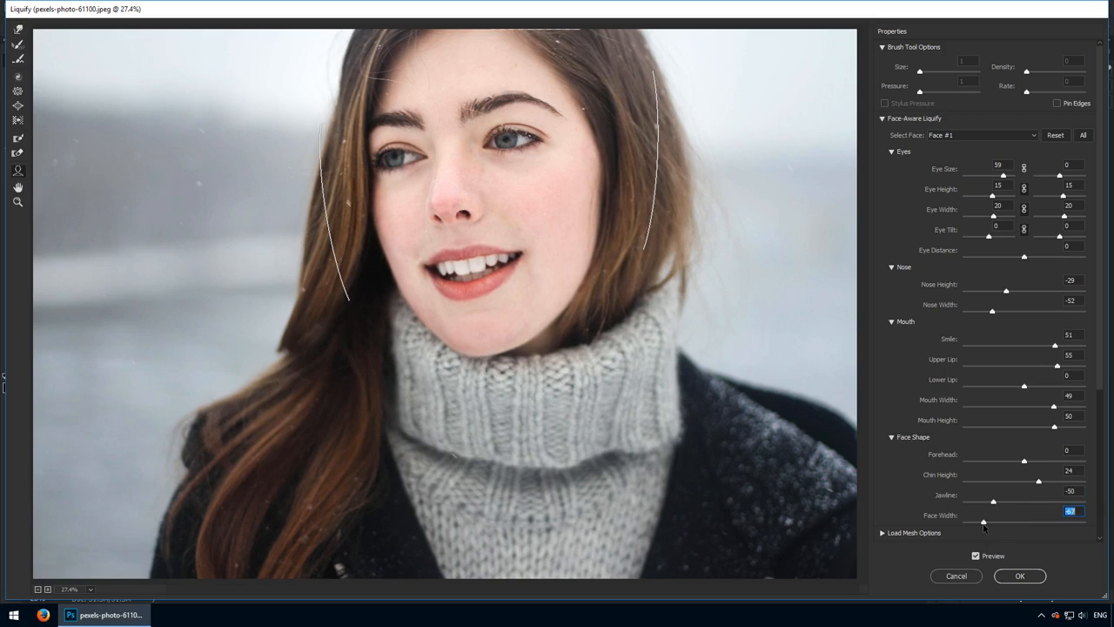
click(1023, 575)
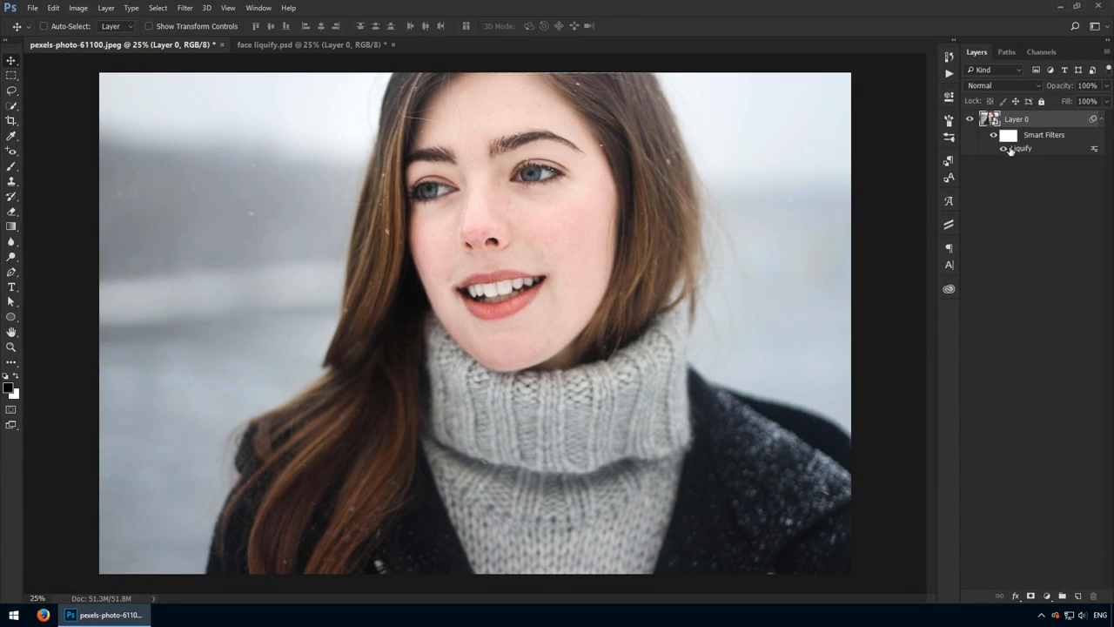
Compare the portrait with the Liquify smart filter hidden and shown, and reopen the filter's settings.
click(1004, 150)
click(1004, 149)
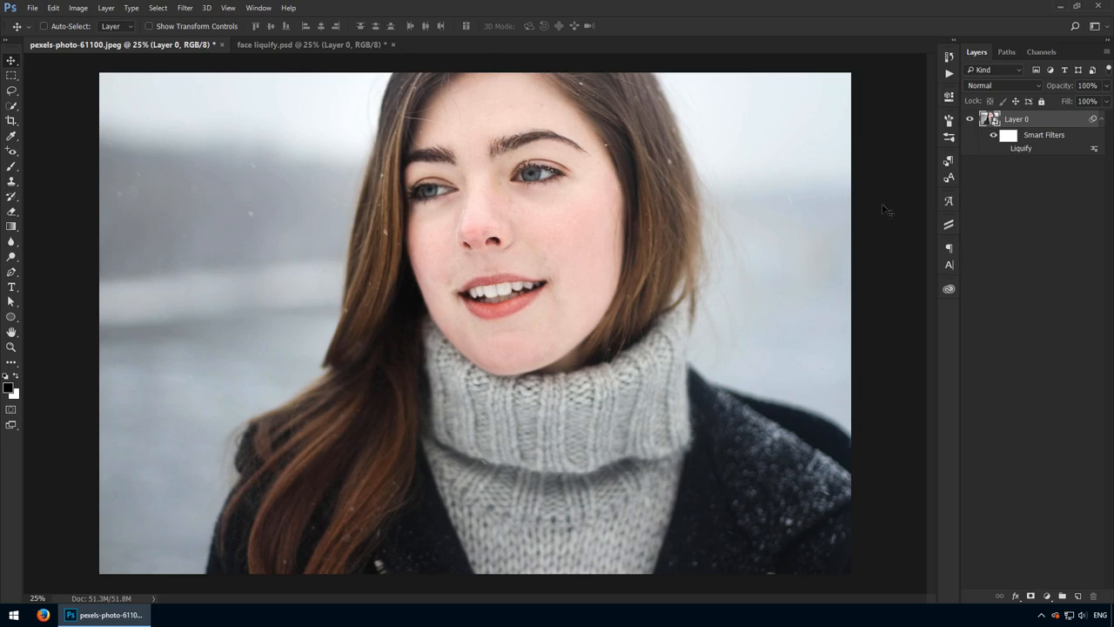
click(1004, 149)
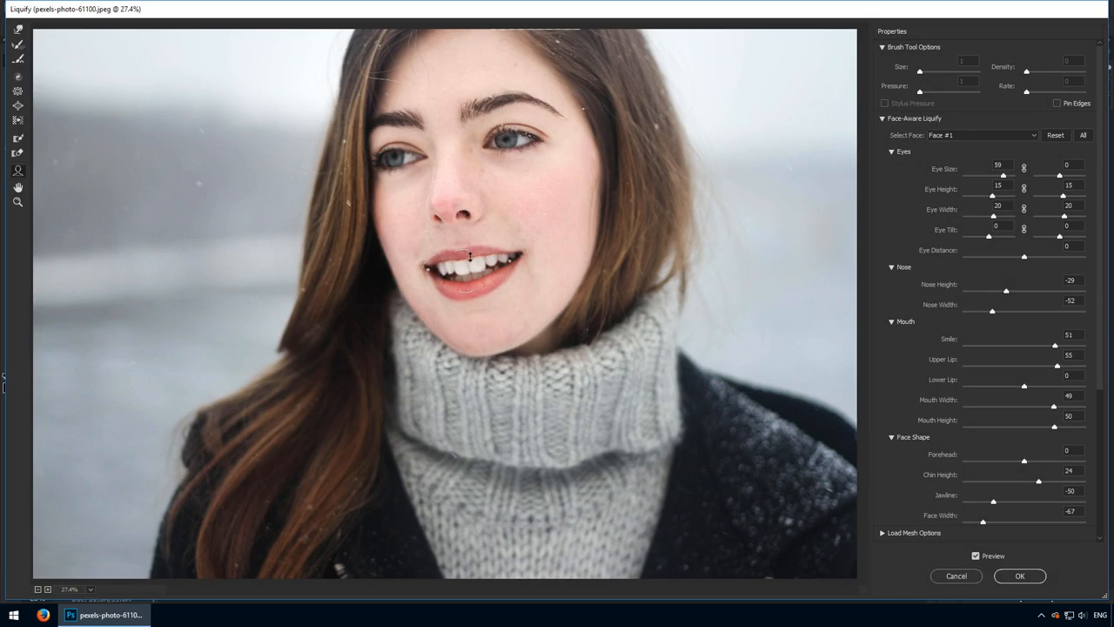
Reshape the lip and nose directly on the image to upper lip 100, nose height -94 and nose width -71.
mouse_move(468, 228)
mouse_down()
mouse_move(467, 266)
mouse_move(464, 243)
mouse_up()
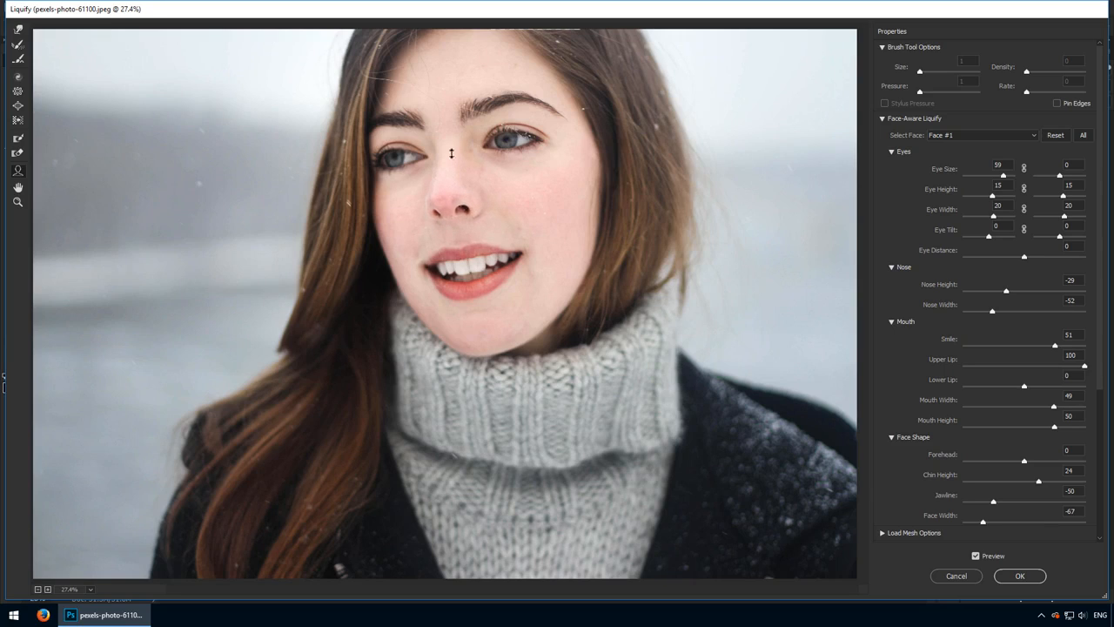
drag(453, 215, 454, 200)
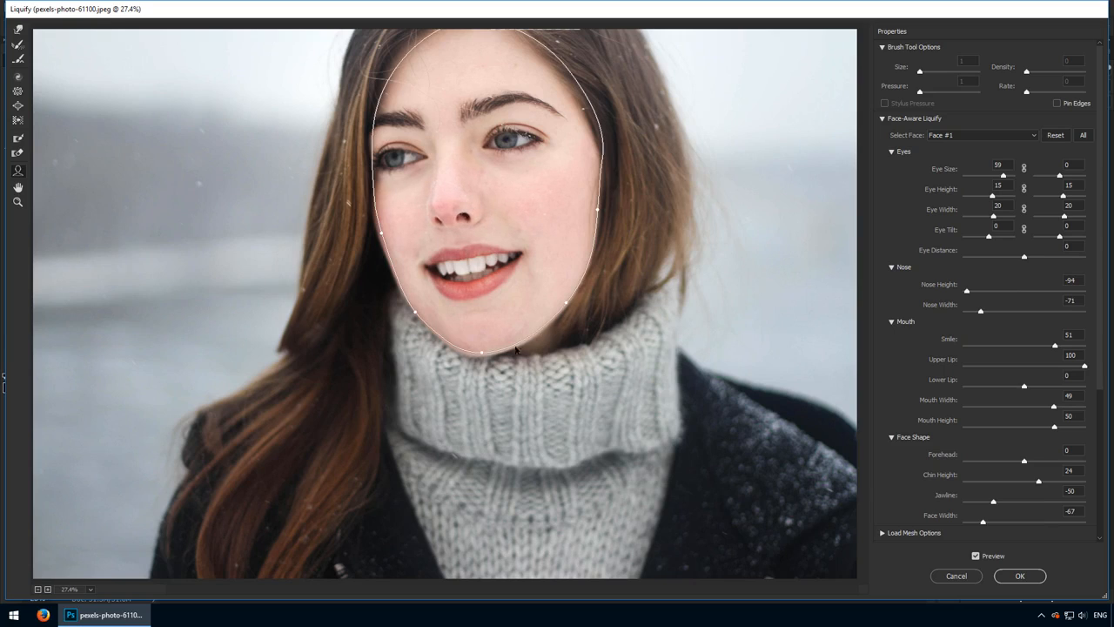
Reshape the face on the image to chin height 69, face width -100, smile 27, upper lip 99 and lower lip 20, and apply the filter.
drag(488, 352, 488, 373)
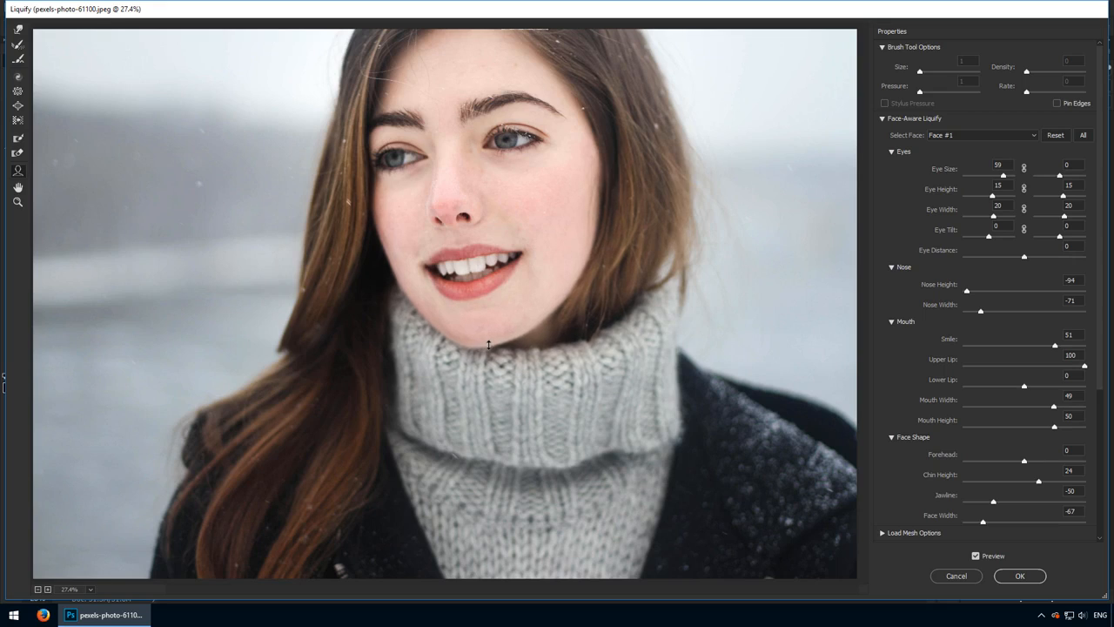
drag(598, 200, 587, 192)
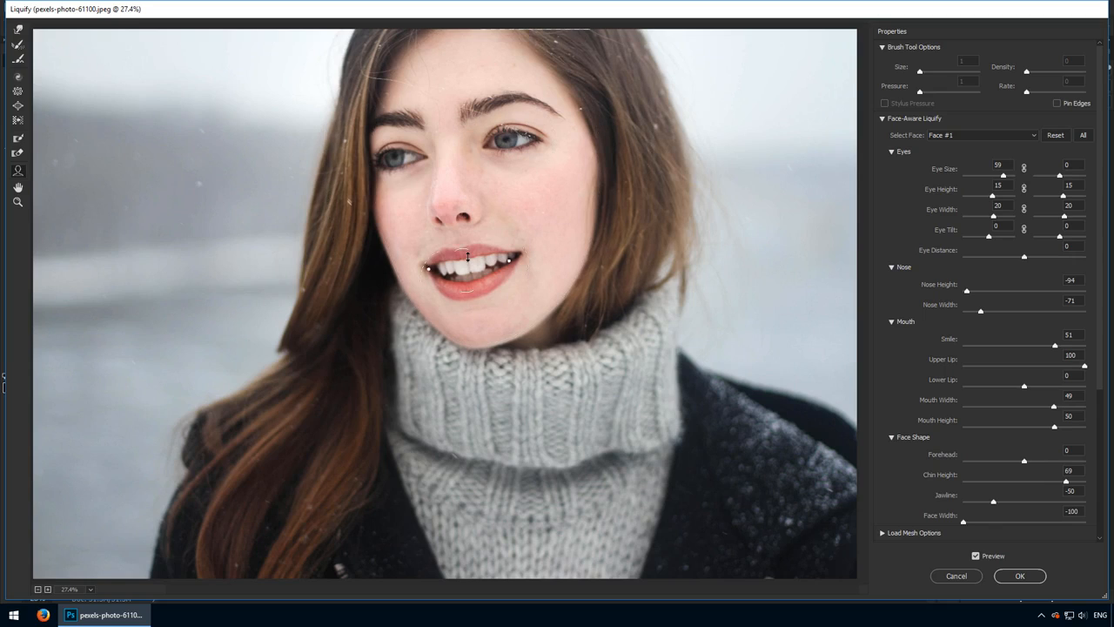
drag(470, 257, 526, 264)
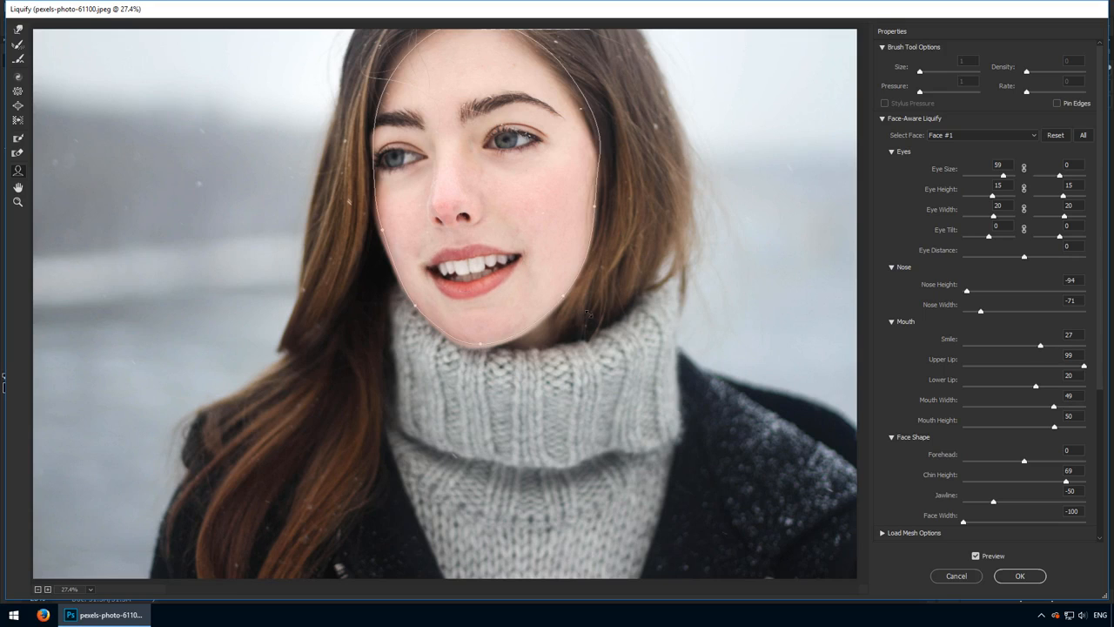
click(1021, 576)
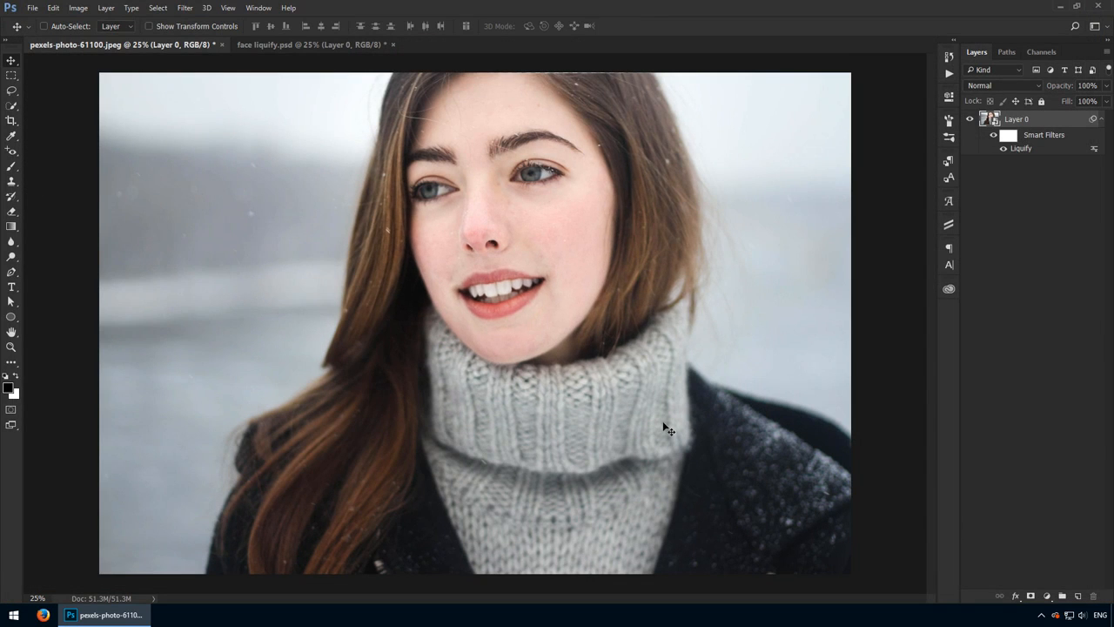